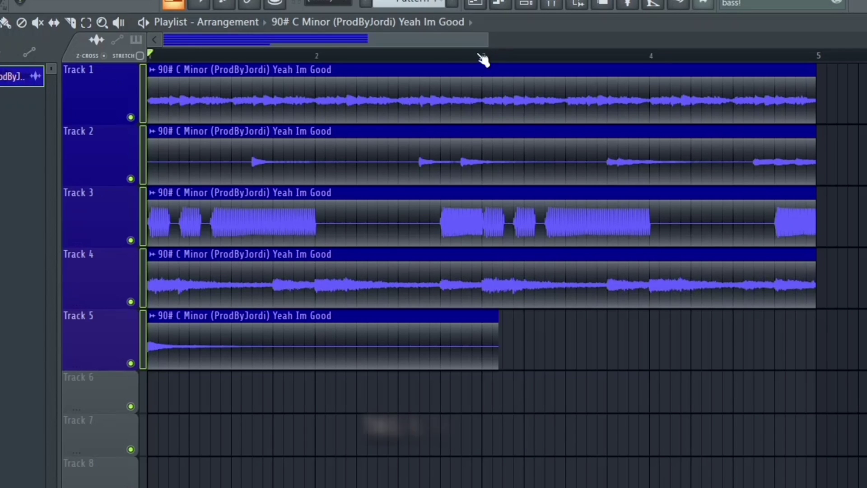
# Step: Play the sample arrangement and route the drum channels, from Hi Hat (33) to Stop Cappin Open H, to mixer tracks starting at insert 13
pyautogui.press('space')
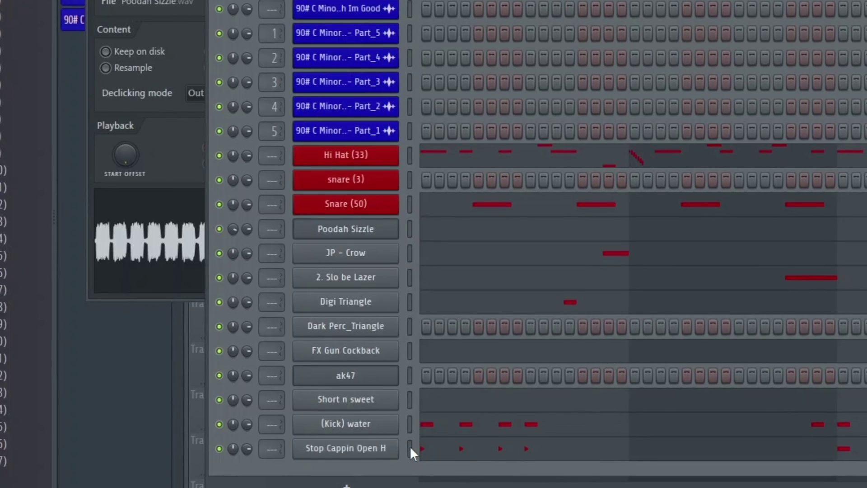
pyautogui.moveTo(310, 464); pyautogui.dragTo(310, 271)
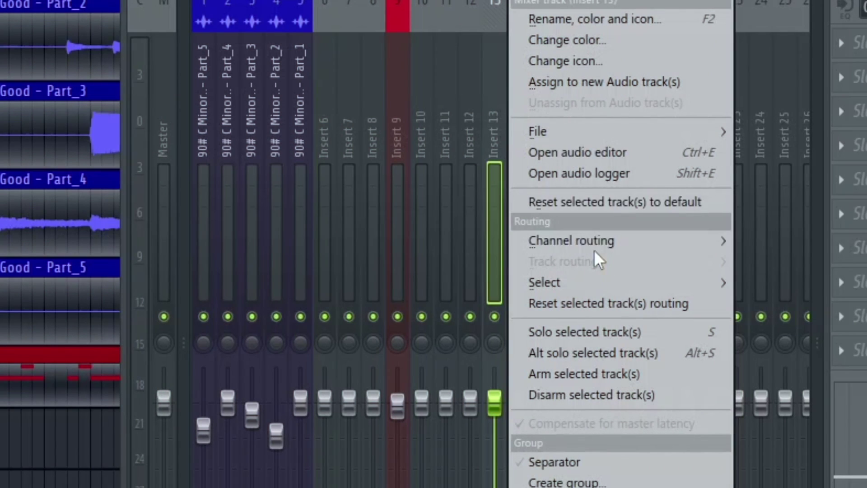
pyautogui.moveTo(596, 253)
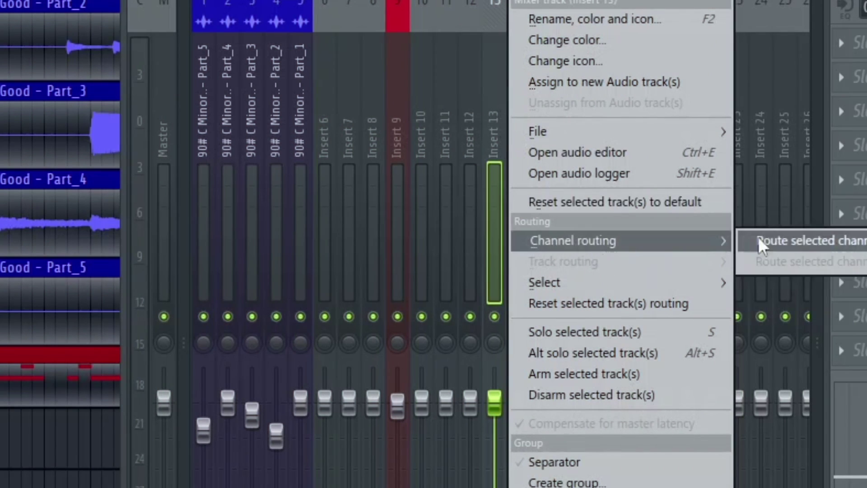
pyautogui.click(786, 267)
# Step: Color the selected drum mixer tracks 13 to 25 red and route them only to Insert 28
pyautogui.rightClick(346, 159)
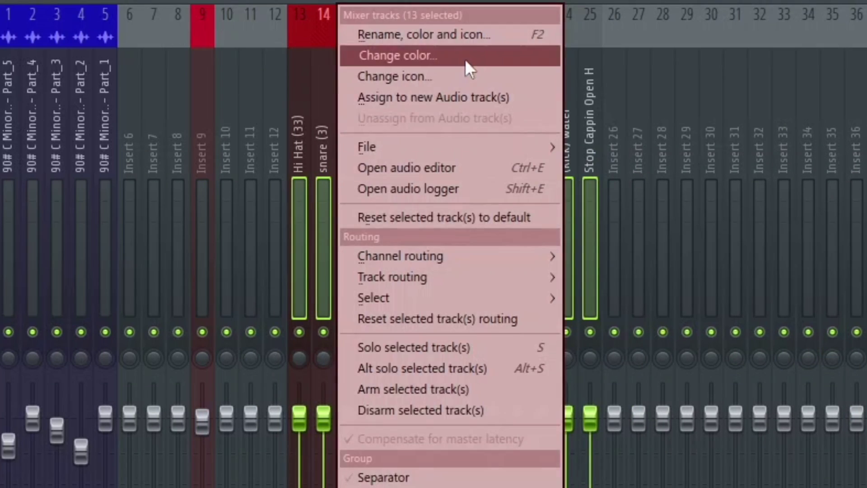
pyautogui.click(465, 57)
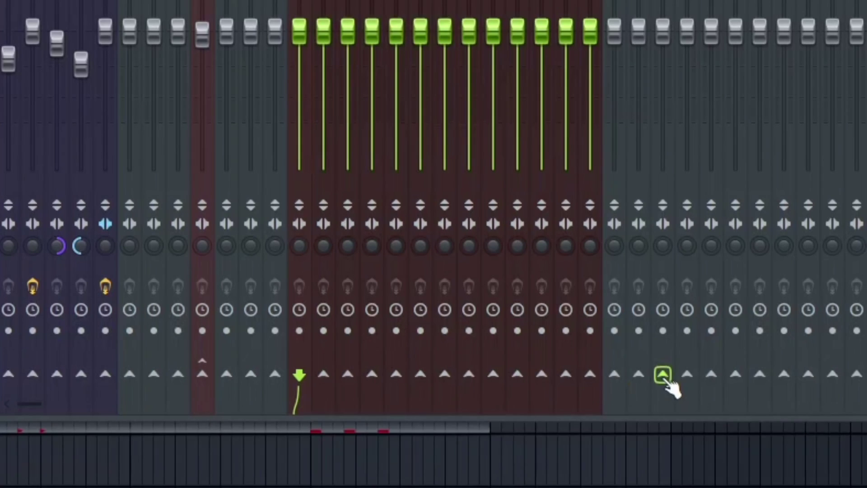
pyautogui.rightClick(668, 384)
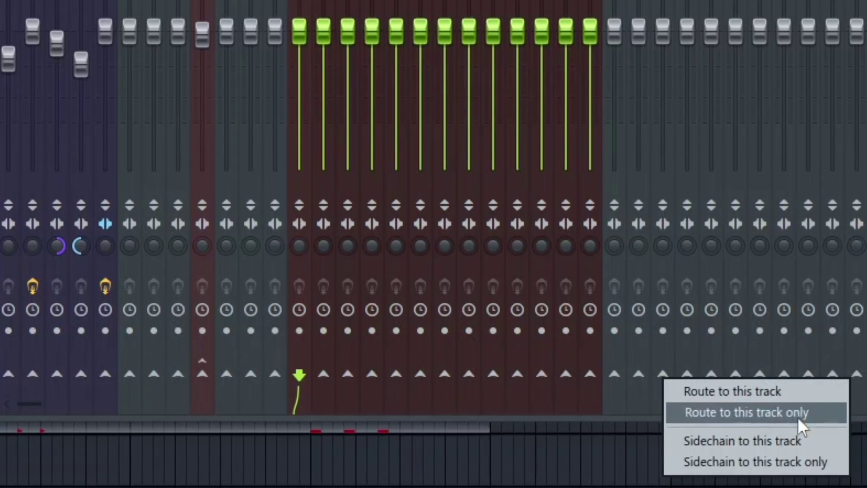
pyautogui.click(784, 415)
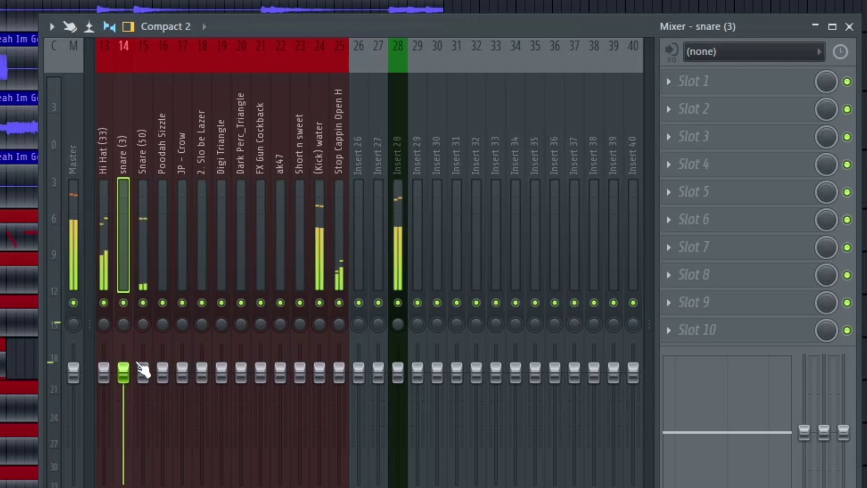
# Step: Lower the volume of the Snare (50) track and of the red Insert 9 bus slightly
pyautogui.click(145, 232)
pyautogui.moveTo(143, 372); pyautogui.dragTo(149, 389)
pyautogui.hscroll(-5, 311, 79)
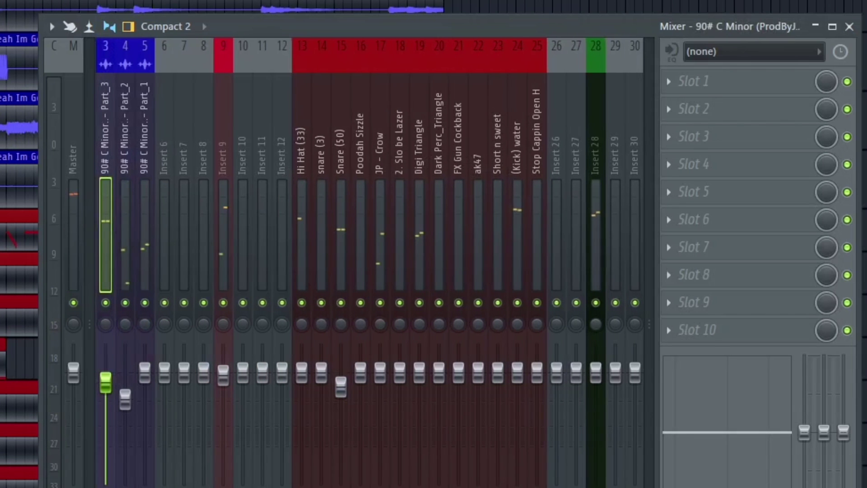
pyautogui.click(222, 382)
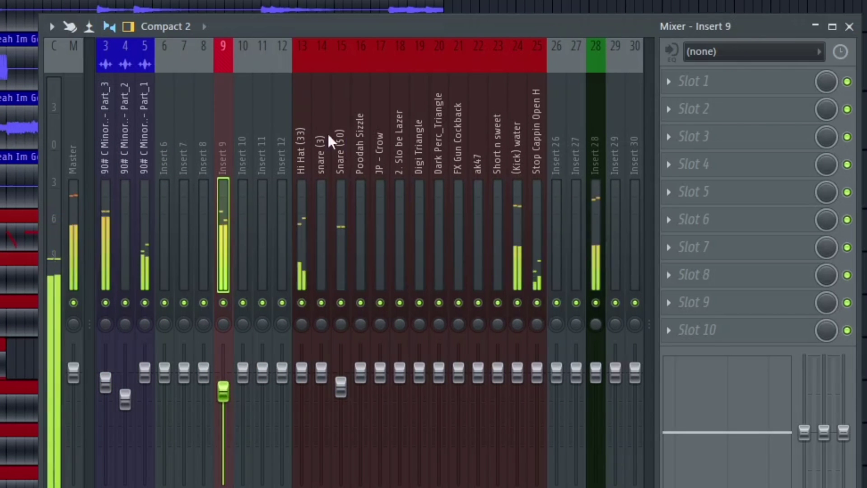
# Step: Select the Hi Hat (33) mixer track and mute the Part_3 sample track
pyautogui.click(405, 153)
pyautogui.click(537, 158)
pyautogui.click(302, 179)
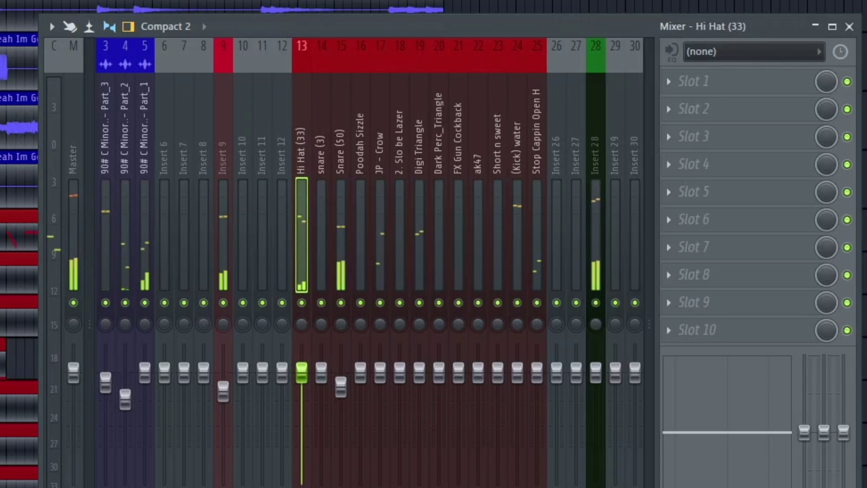
pyautogui.click(105, 302)
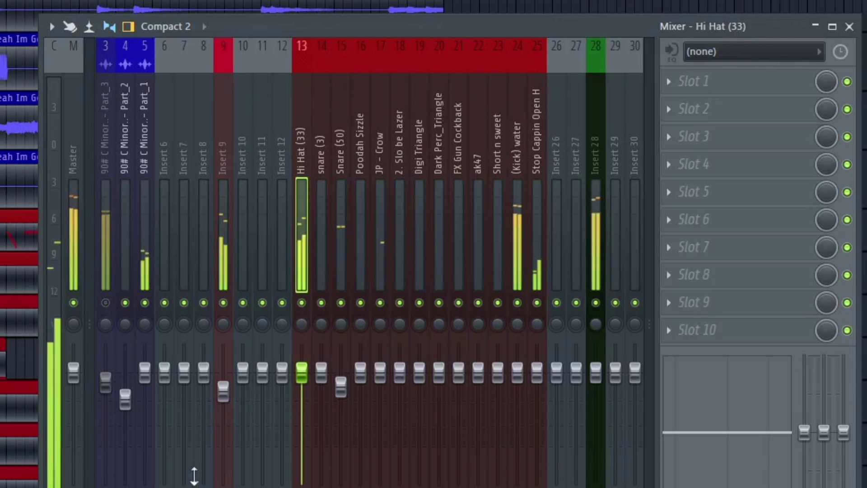
# Step: Add Fruity Parametric EQ 2 to the Hi Hat (33) track and gently cut the high mids and treble with bands 6 and 7
pyautogui.hscroll(2, 195, 475)
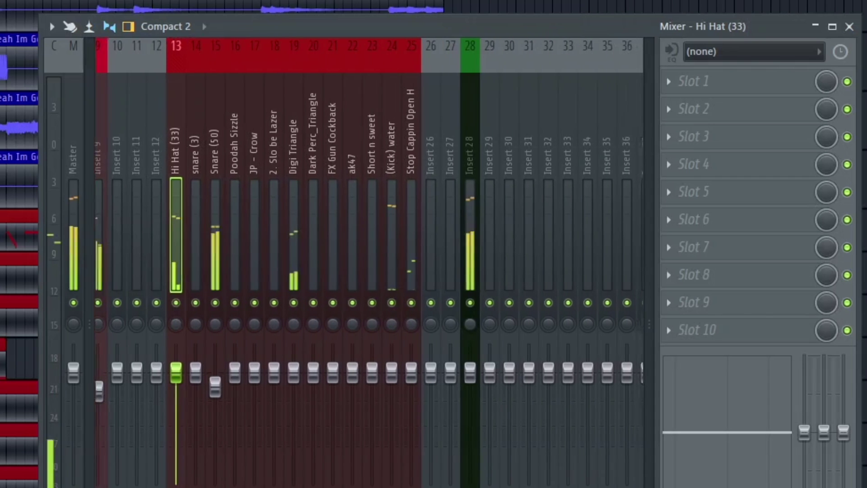
pyautogui.hscroll(2, 343, 271)
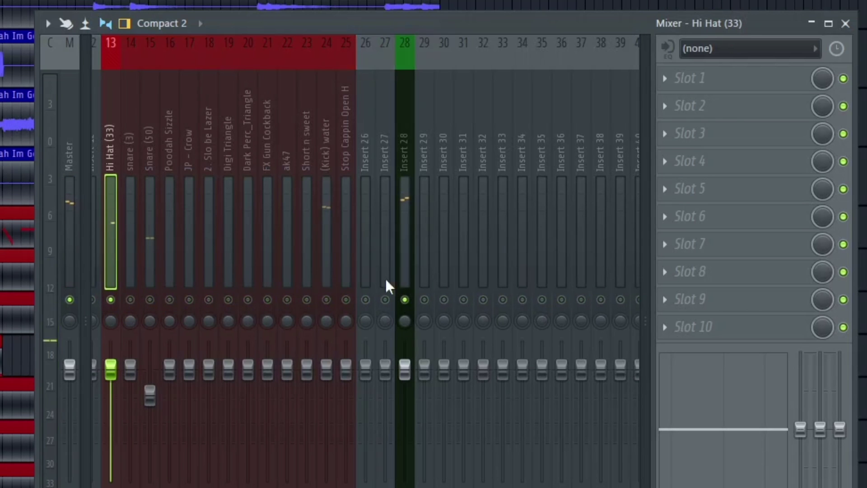
pyautogui.click(718, 83)
pyautogui.click(429, 268)
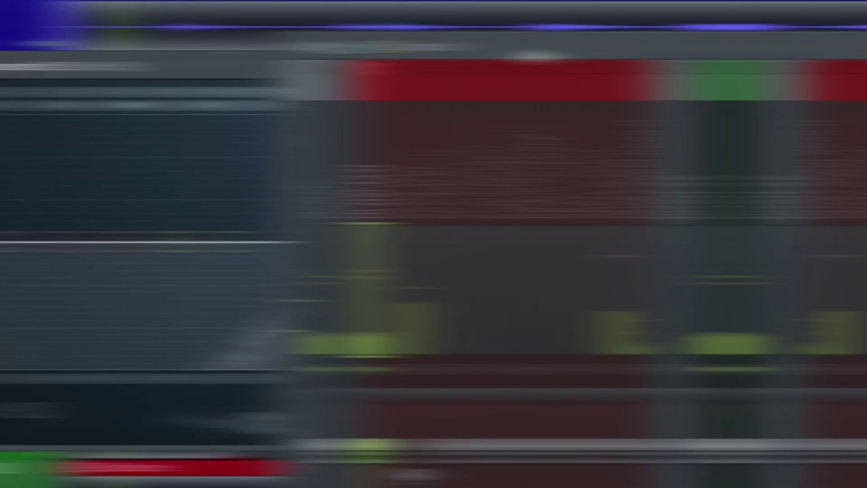
pyautogui.moveTo(477, 282); pyautogui.dragTo(499, 306)
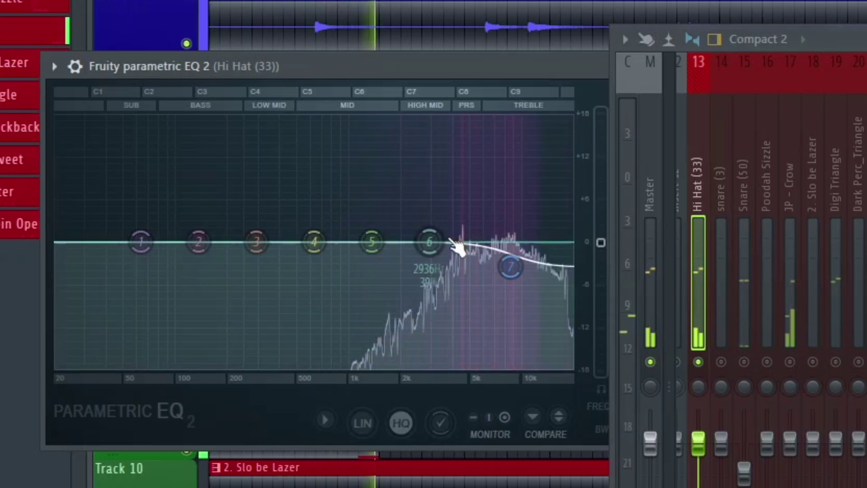
pyautogui.moveTo(432, 243); pyautogui.dragTo(454, 262)
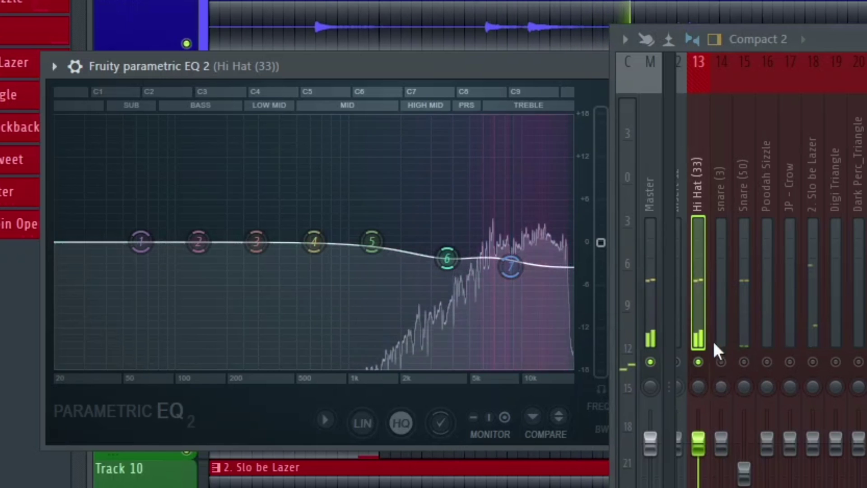
# Step: Unmute snare (3), Snare (50) and the remaining drum tracks around the soloed hi hat
pyautogui.click(722, 362)
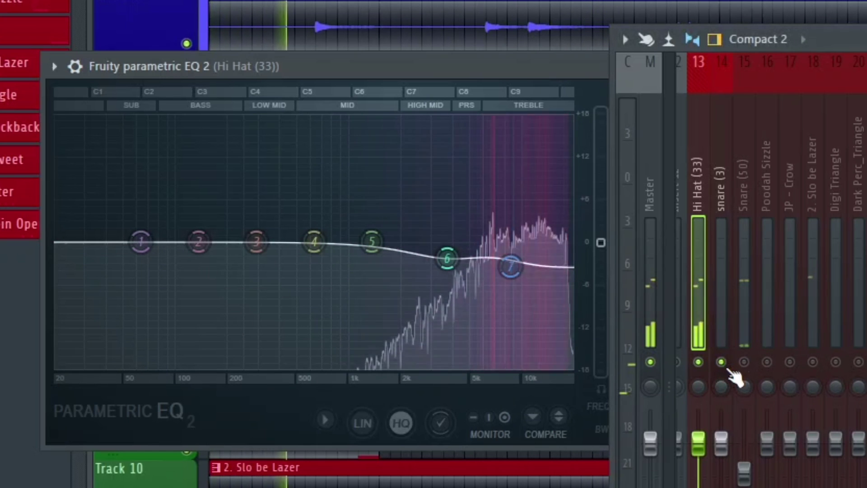
pyautogui.click(745, 361)
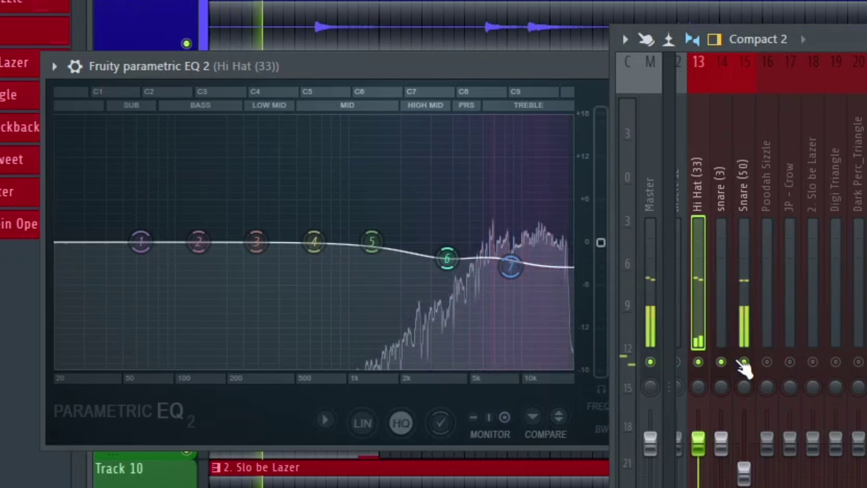
pyautogui.click(744, 337)
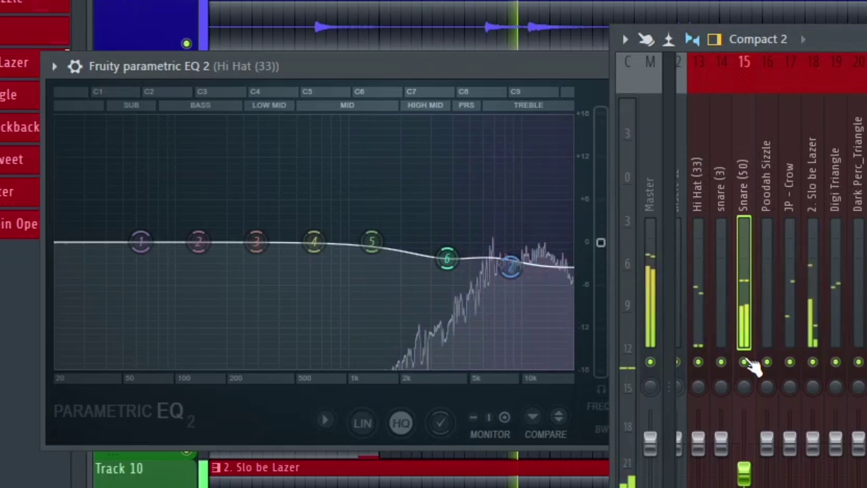
# Step: Add Fruity Reeverb 2 to the JP - Crow track, and balance the track with a pan to the right and a lower volume
pyautogui.click(790, 294)
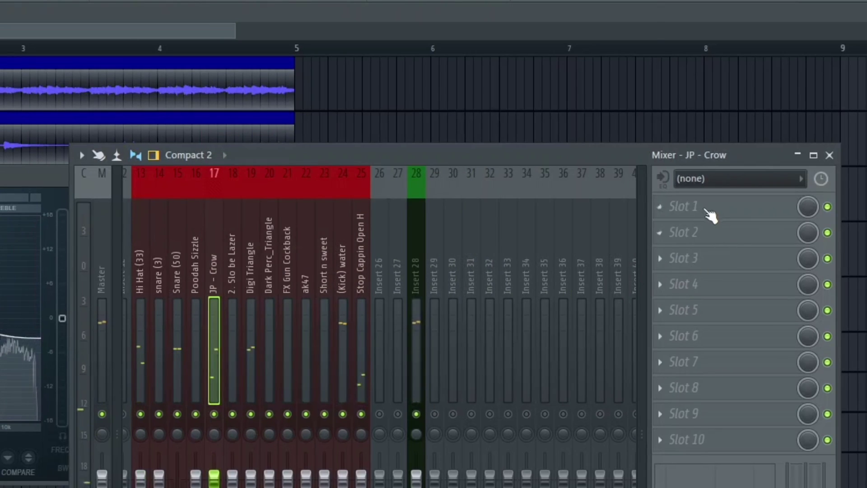
pyautogui.click(710, 209)
pyautogui.moveTo(668, 226)
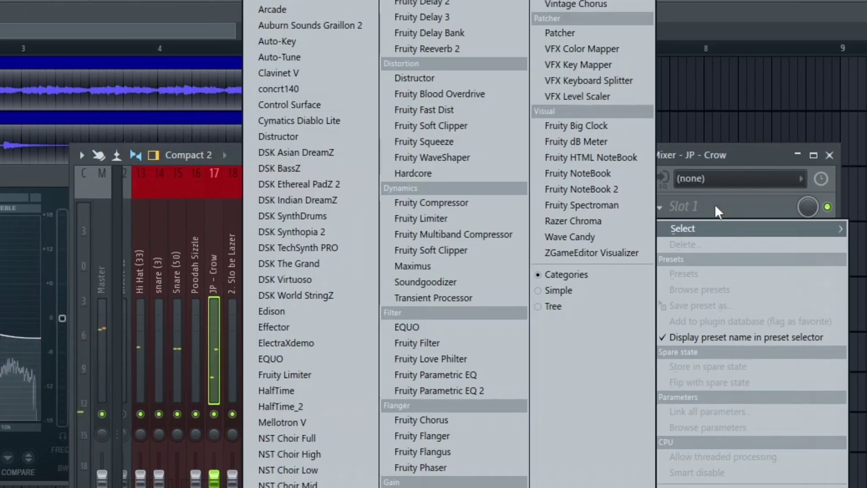
pyautogui.click(506, 56)
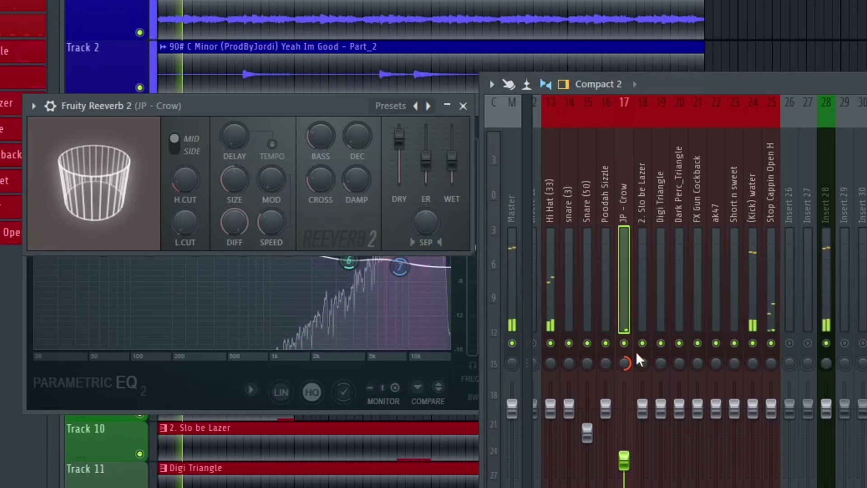
pyautogui.moveTo(636, 356); pyautogui.dragTo(646, 365)
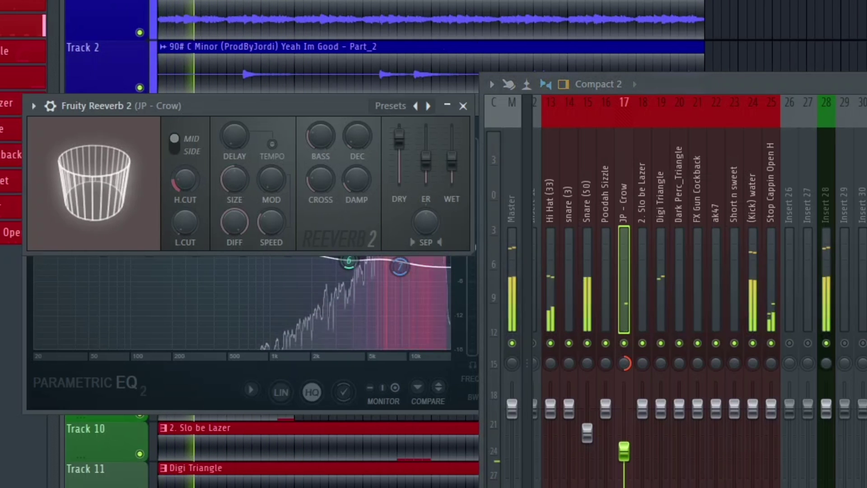
pyautogui.moveTo(399, 137); pyautogui.dragTo(399, 140)
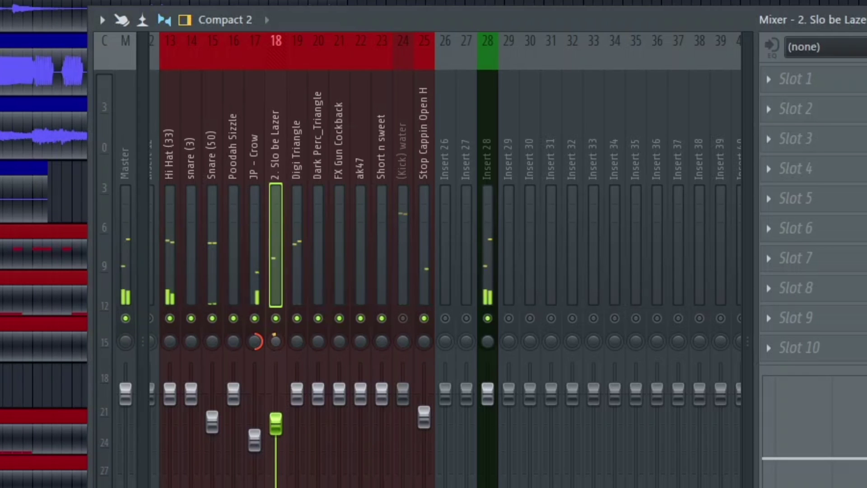
# Step: Lower the volumes of the 2. Slo be Lazer, Digi Triangle, FX Gun Cockback and Short n sweet tracks
pyautogui.moveTo(288, 419); pyautogui.dragTo(288, 422)
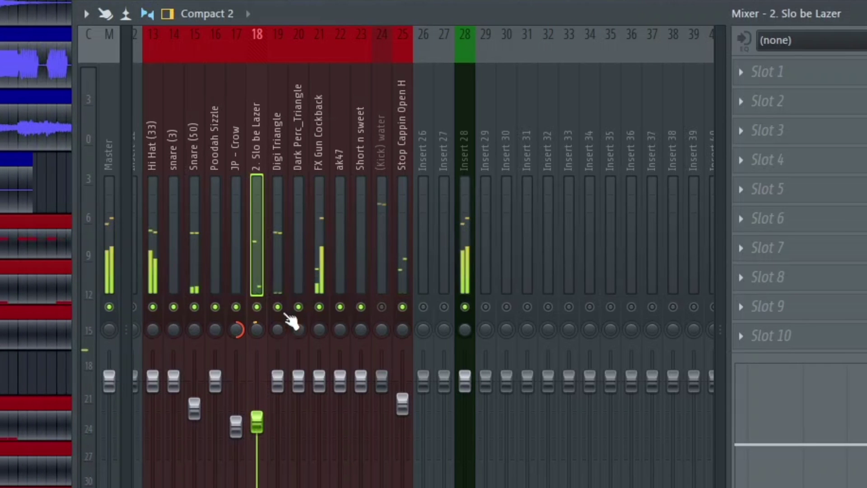
pyautogui.click(298, 379)
pyautogui.click(278, 254)
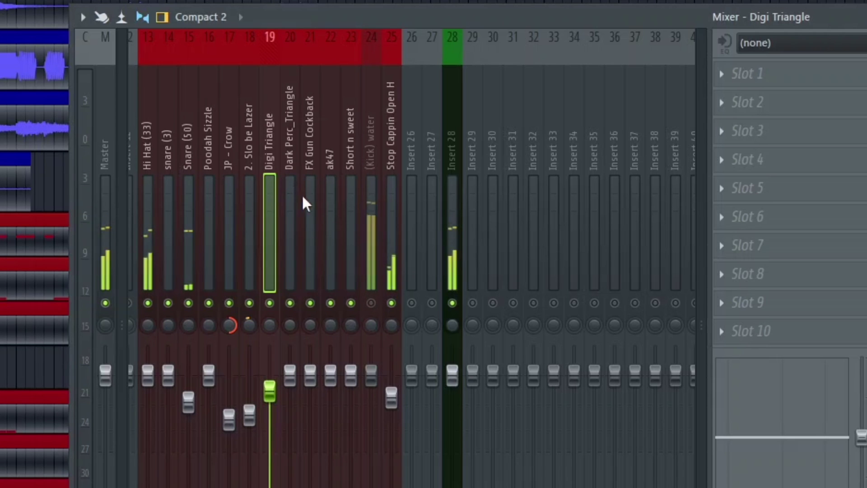
pyautogui.click(312, 216)
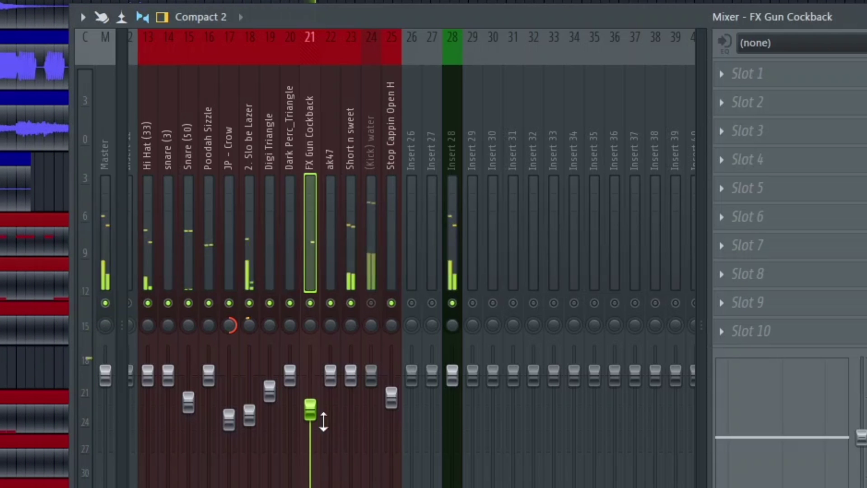
pyautogui.click(356, 193)
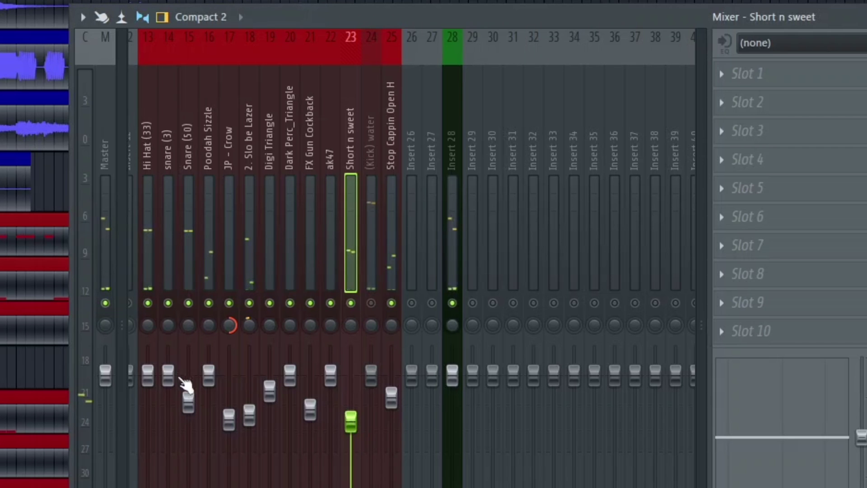
# Step: Re-enable all muted mixer tracks and lower the volume of the Poodah Sizzle track
pyautogui.rightClick(169, 304)
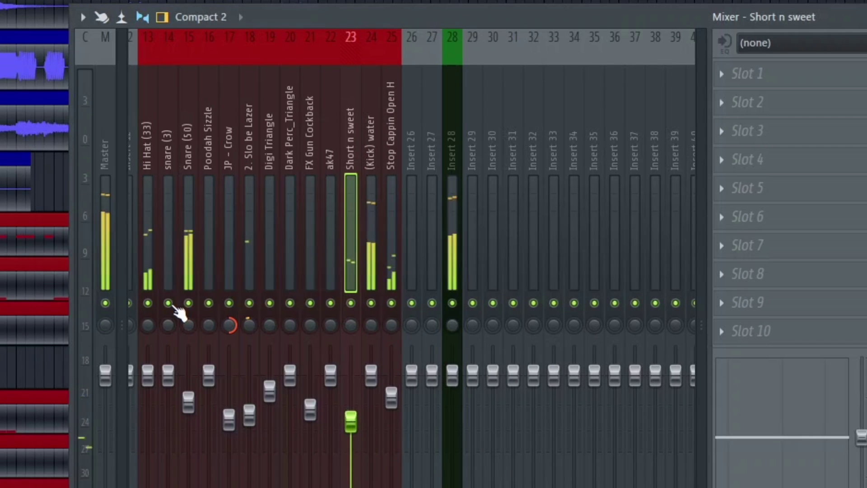
pyautogui.click(257, 135)
pyautogui.click(70, 180)
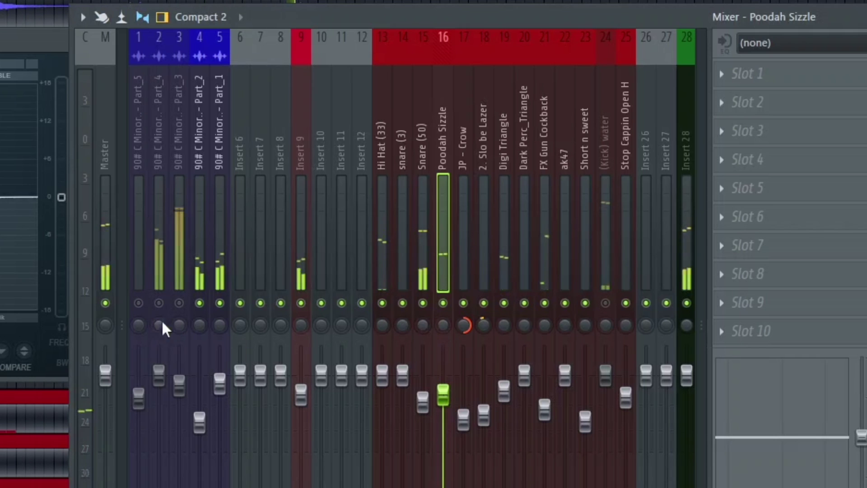
# Step: Unmute the Part_3 sample track, raise its volume slightly and cut its lows by 4.5 dB at 580 Hz with the track EQ
pyautogui.click(176, 305)
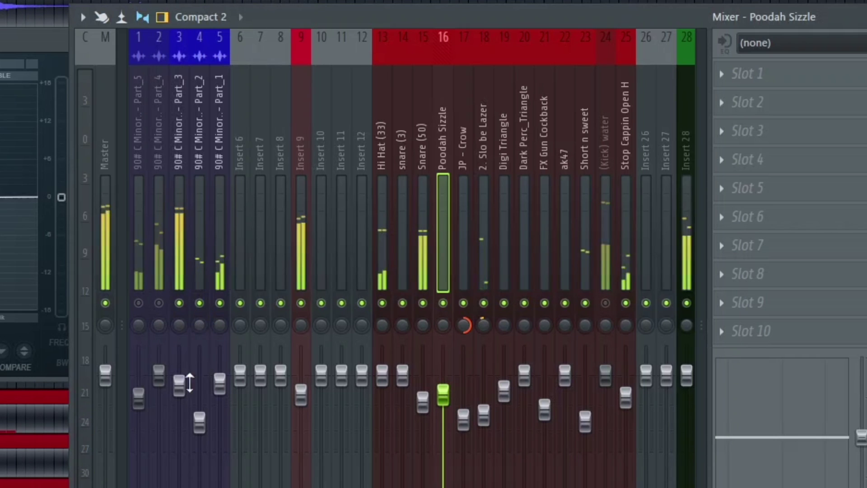
pyautogui.moveTo(178, 385); pyautogui.dragTo(178, 376)
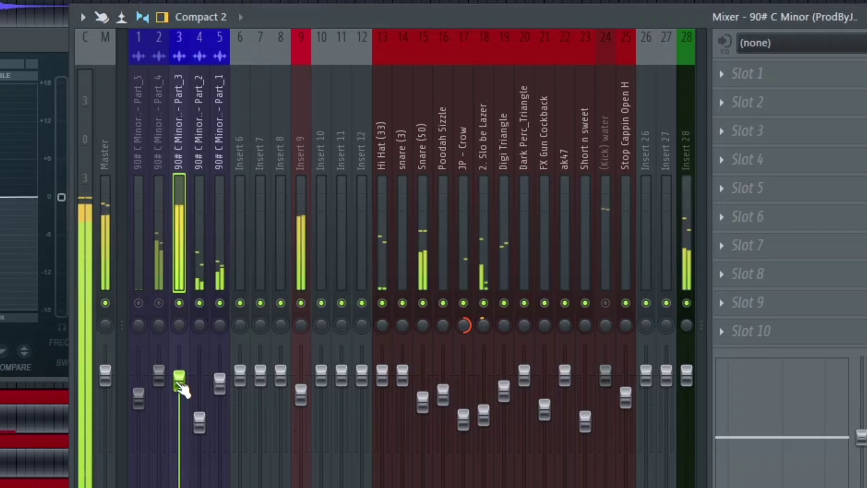
pyautogui.moveTo(813, 397); pyautogui.dragTo(789, 427)
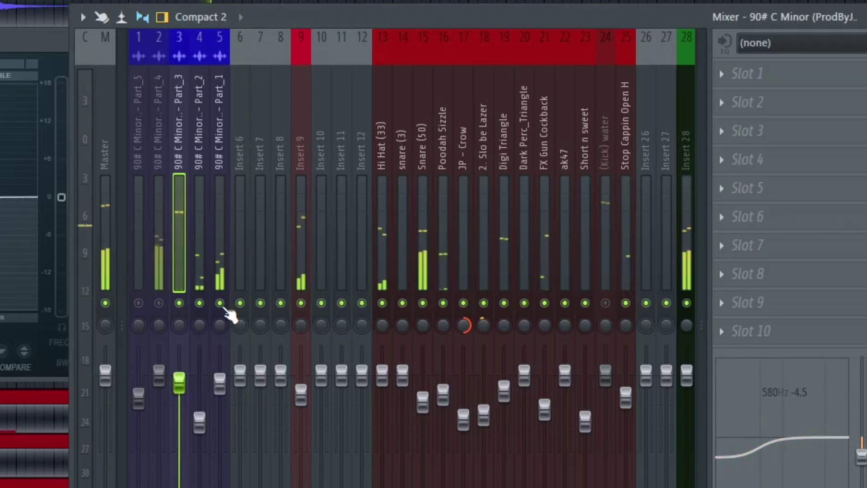
# Step: Lower the volume of the Part_4 sample track and cut its highs by 4.8 dB at 2.7 kHz with the track EQ
pyautogui.moveTo(159, 375); pyautogui.dragTo(159, 393)
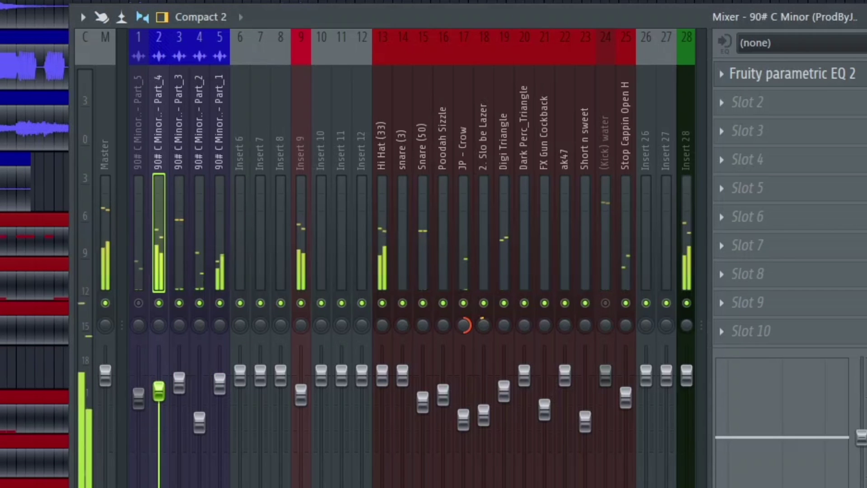
pyautogui.moveTo(833, 439); pyautogui.dragTo(786, 458)
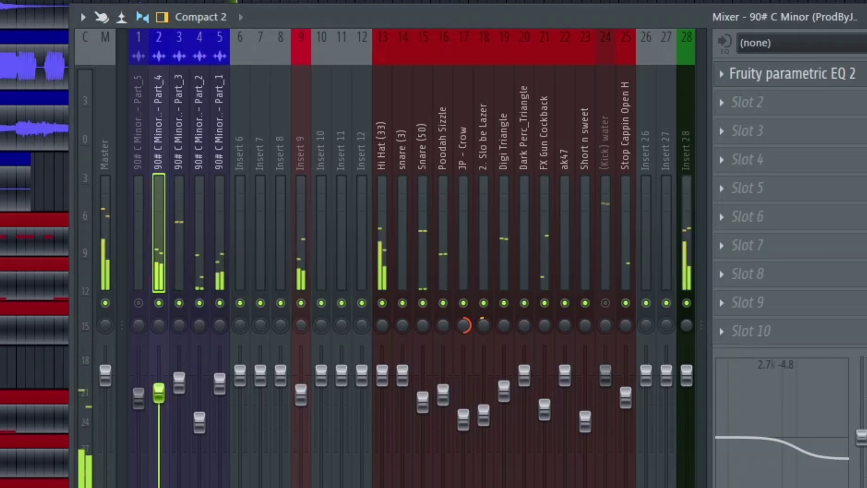
pyautogui.moveTo(159, 393); pyautogui.dragTo(158, 399)
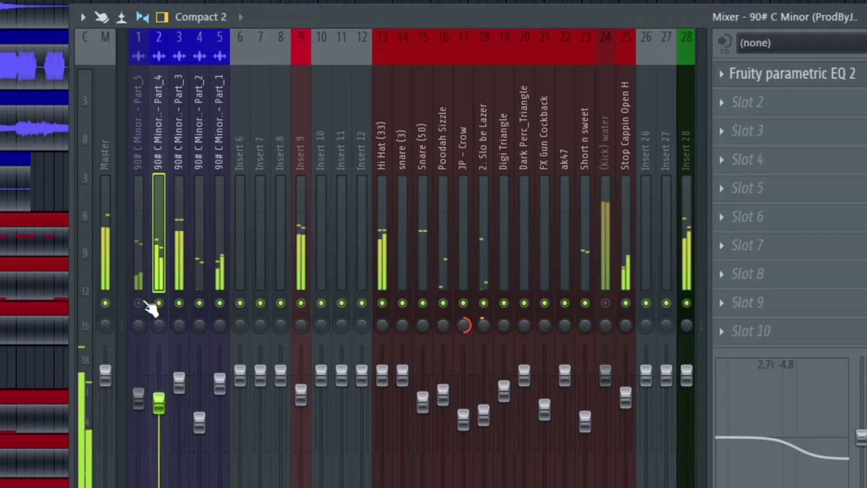
# Step: Unmute the Part_5 sample track and select its volume fader
pyautogui.click(139, 303)
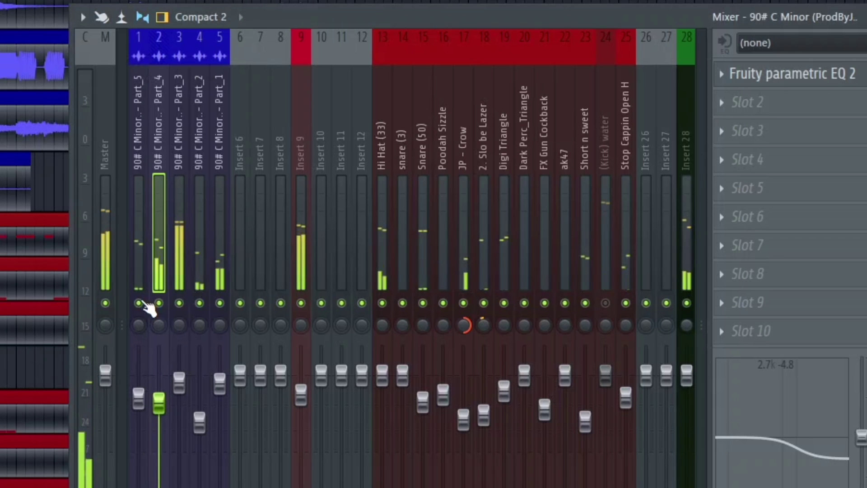
pyautogui.click(139, 398)
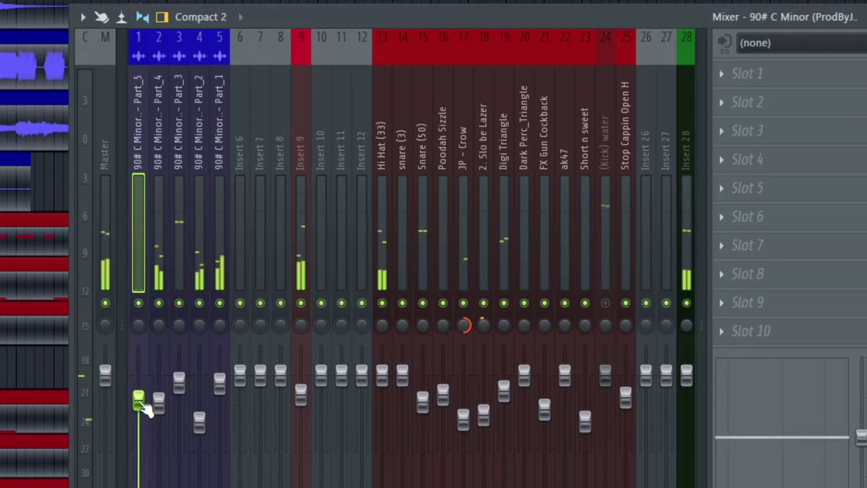